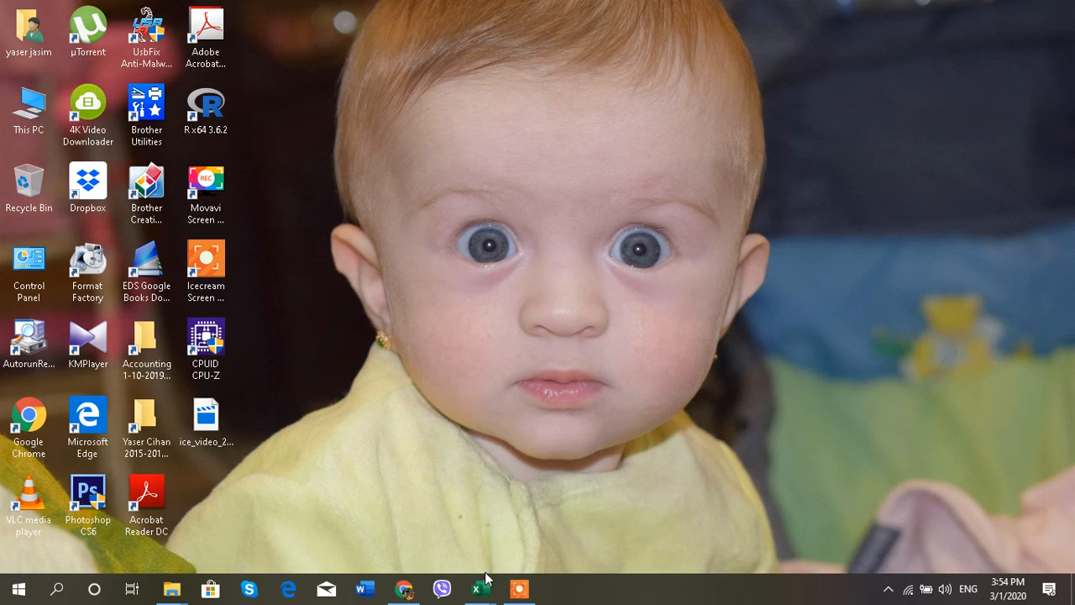
Step: Bring the 5- pv,fv.xlsx workbook to the front from the Excel taskbar preview
{"action": "mouse_move", "coordinate": [487, 594]}
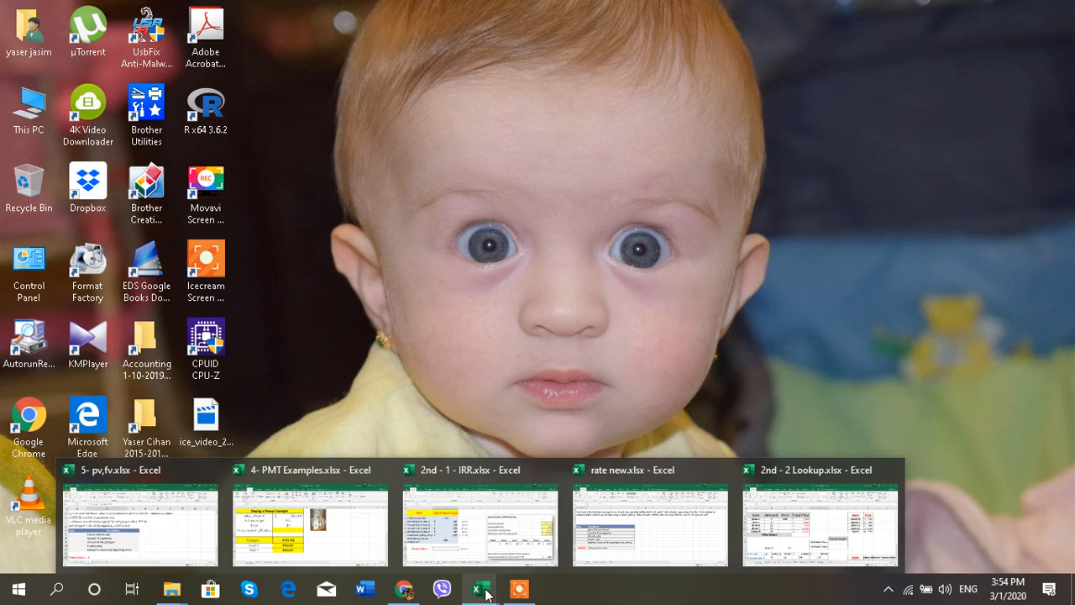
{"action": "left_click", "coordinate": [187, 527]}
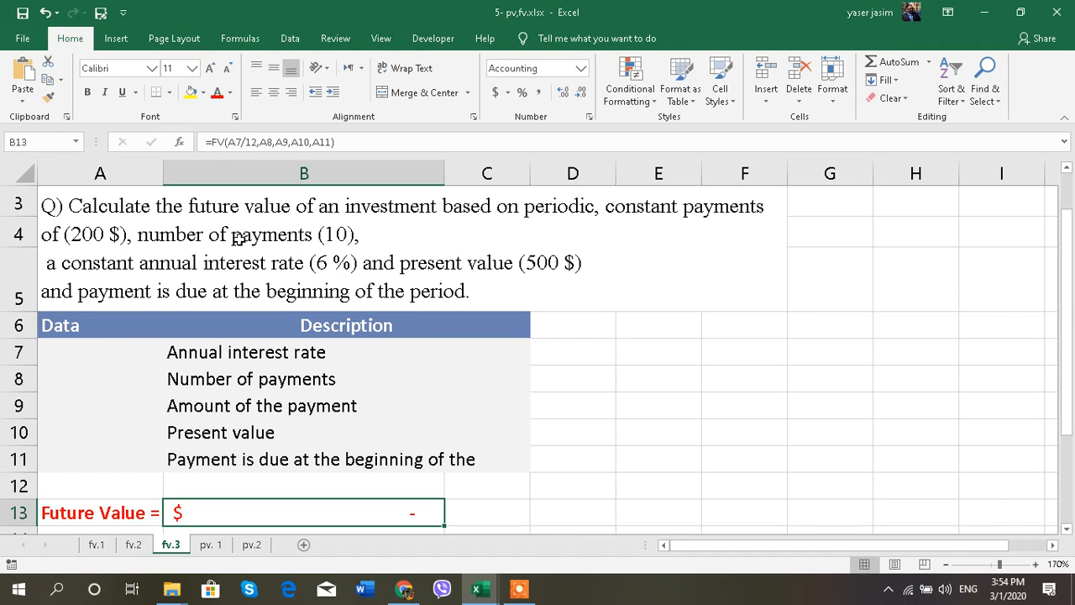
{"action": "left_click", "coordinate": [108, 359]}
{"action": "left_click", "coordinate": [108, 376]}
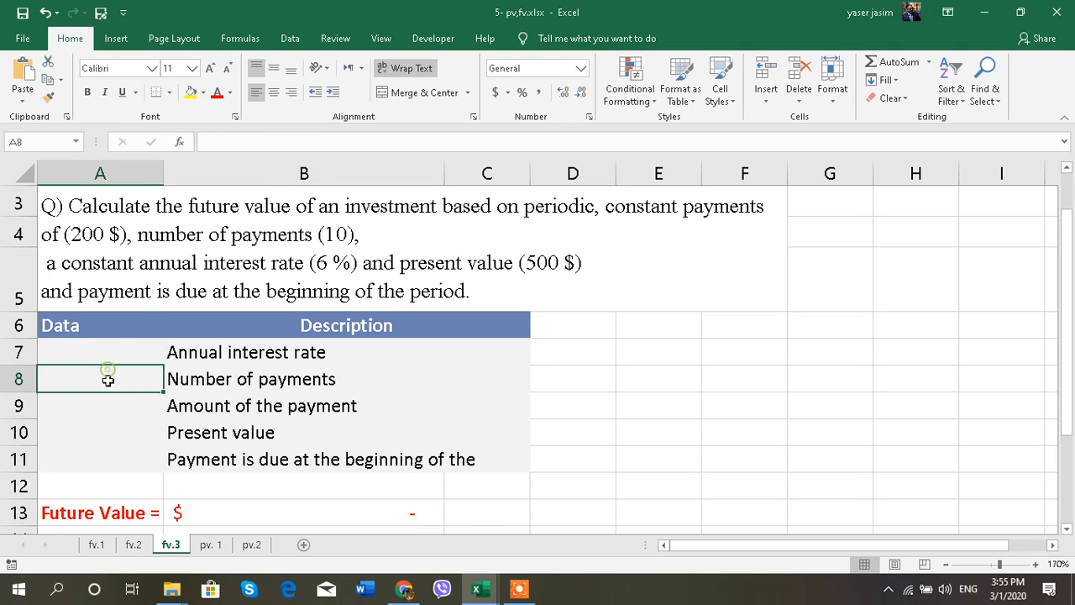
{"action": "left_click", "coordinate": [106, 402]}
{"action": "left_click", "coordinate": [106, 431]}
{"action": "left_click", "coordinate": [105, 454]}
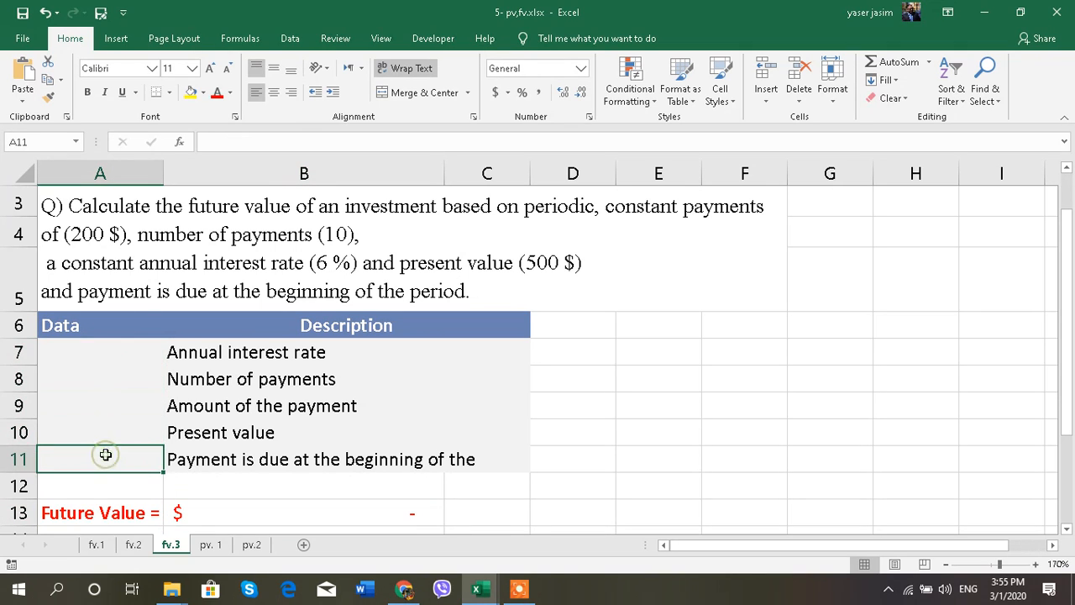
{"action": "left_click", "coordinate": [107, 411]}
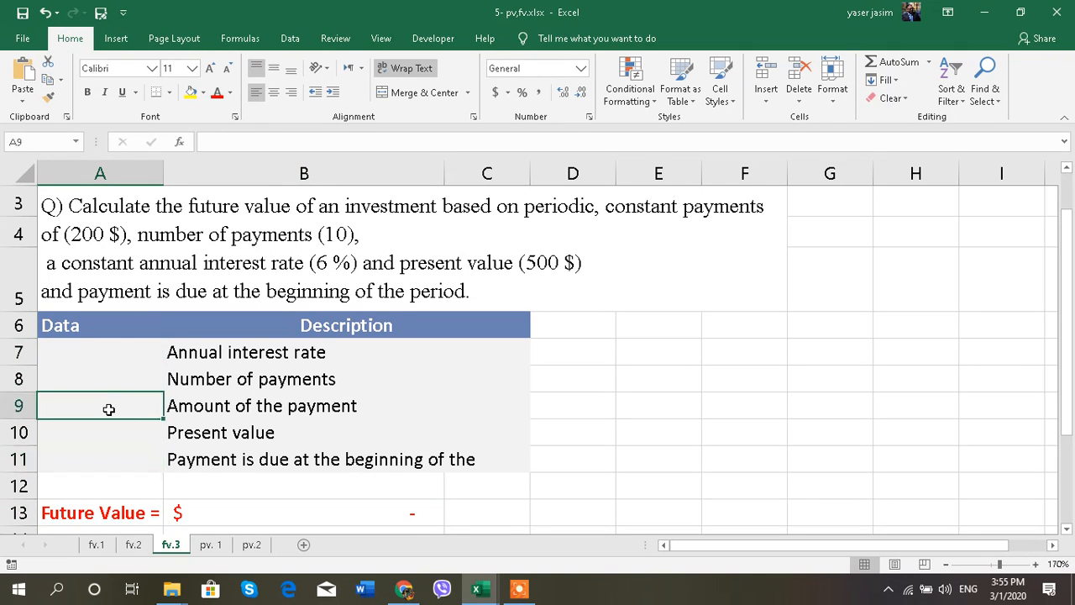
{"action": "left_click", "coordinate": [121, 379]}
{"action": "left_click", "coordinate": [231, 514]}
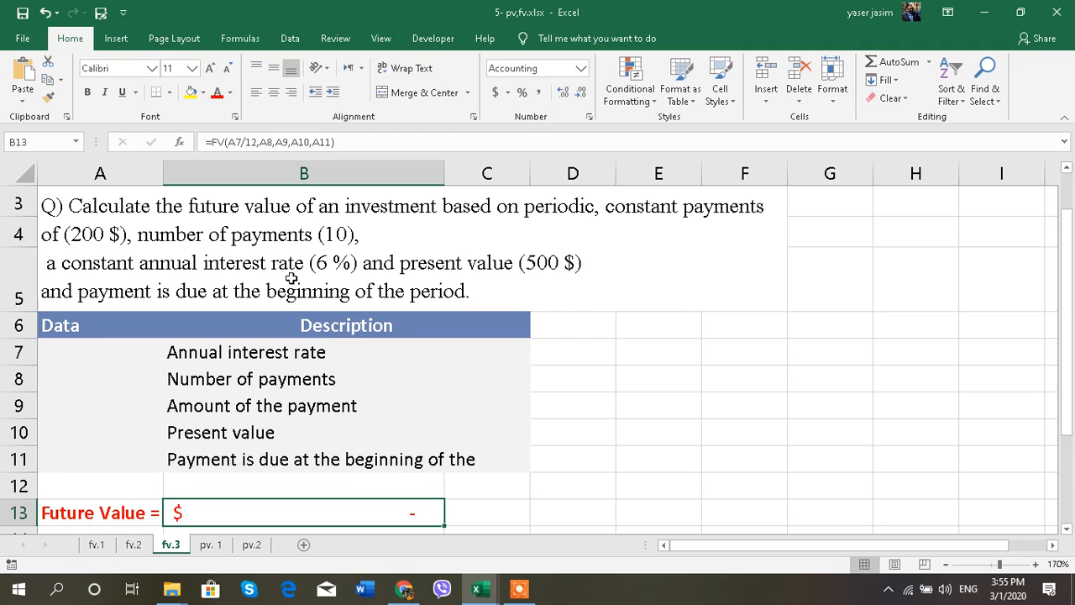
{"action": "left_click", "coordinate": [120, 353]}
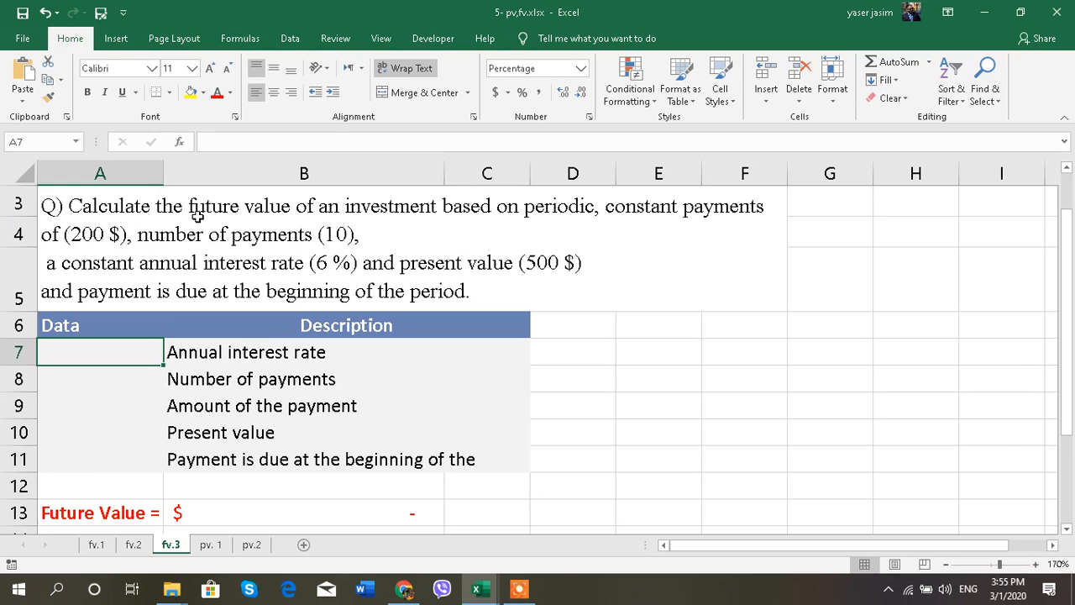
{"action": "left_click", "coordinate": [524, 596]}
{"action": "left_click", "coordinate": [850, 567]}
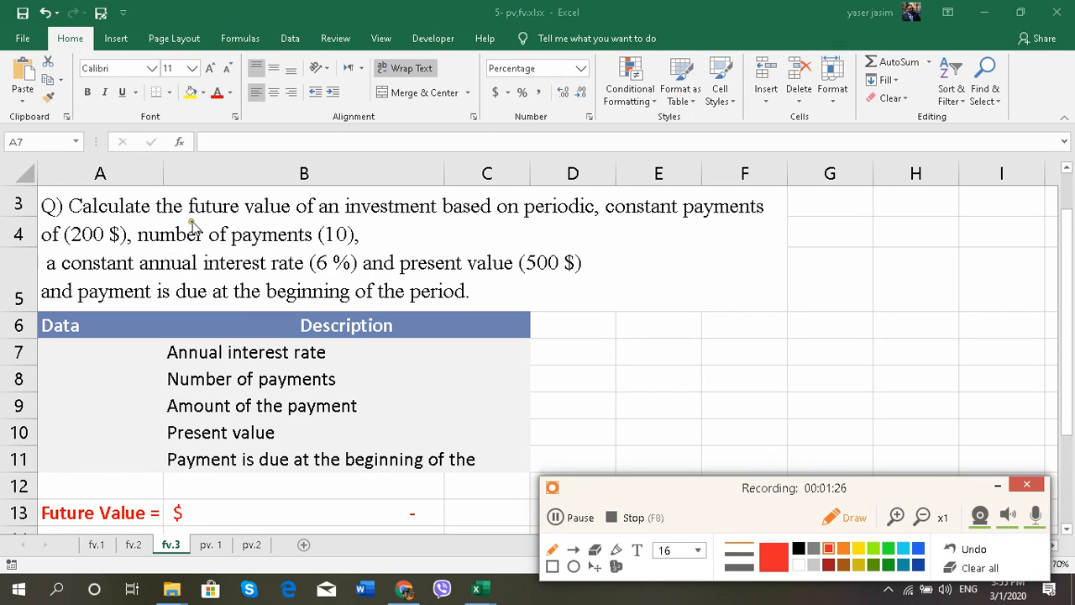
Step: Mark future value, 200 $, 10, 6 %, 500 $ and beginning in red, then turn drawing off
{"action": "left_click_drag", "start_coordinate": [190, 220], "coordinate": [292, 222]}
{"action": "left_click_drag", "start_coordinate": [67, 249], "coordinate": [115, 253]}
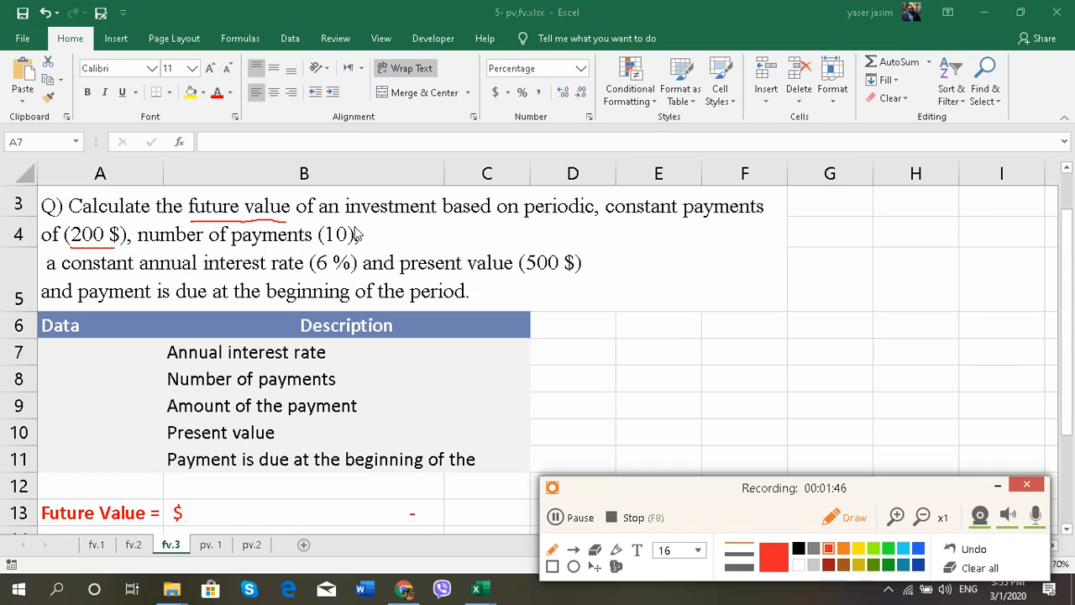
{"action": "mouse_move", "coordinate": [356, 223]}
{"action": "left_mouse_down"}
{"action": "mouse_move", "coordinate": [330, 227]}
{"action": "mouse_move", "coordinate": [326, 245]}
{"action": "mouse_move", "coordinate": [344, 257]}
{"action": "mouse_move", "coordinate": [360, 248]}
{"action": "mouse_move", "coordinate": [352, 221]}
{"action": "left_mouse_up"}
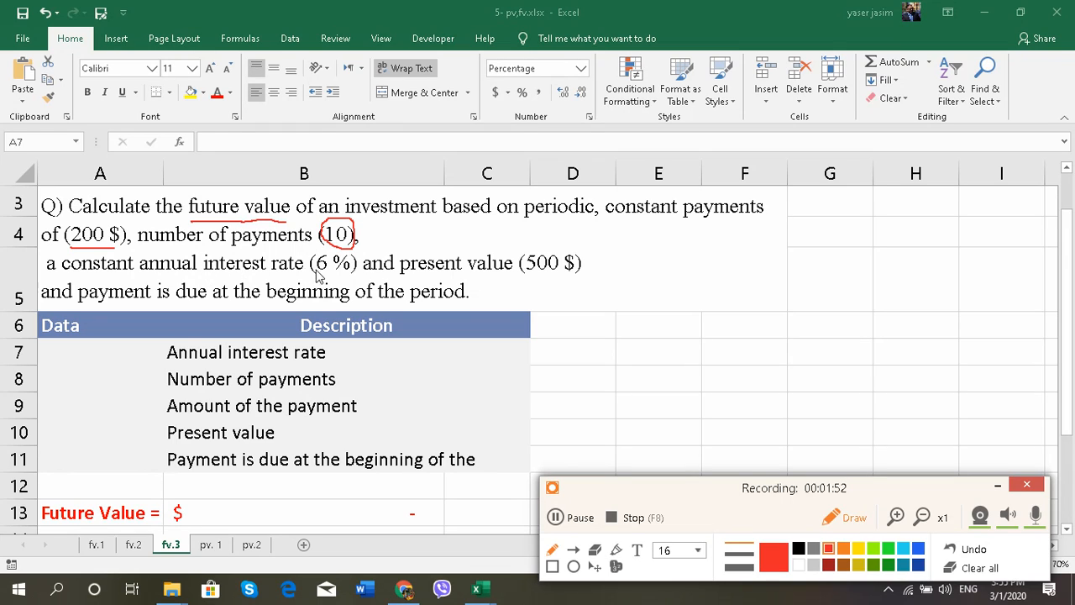
{"action": "mouse_move", "coordinate": [316, 274]}
{"action": "left_mouse_down"}
{"action": "mouse_move", "coordinate": [344, 284]}
{"action": "mouse_move", "coordinate": [357, 270]}
{"action": "left_mouse_up"}
{"action": "left_click_drag", "start_coordinate": [529, 290], "coordinate": [578, 291]}
{"action": "left_click_drag", "start_coordinate": [269, 306], "coordinate": [336, 304]}
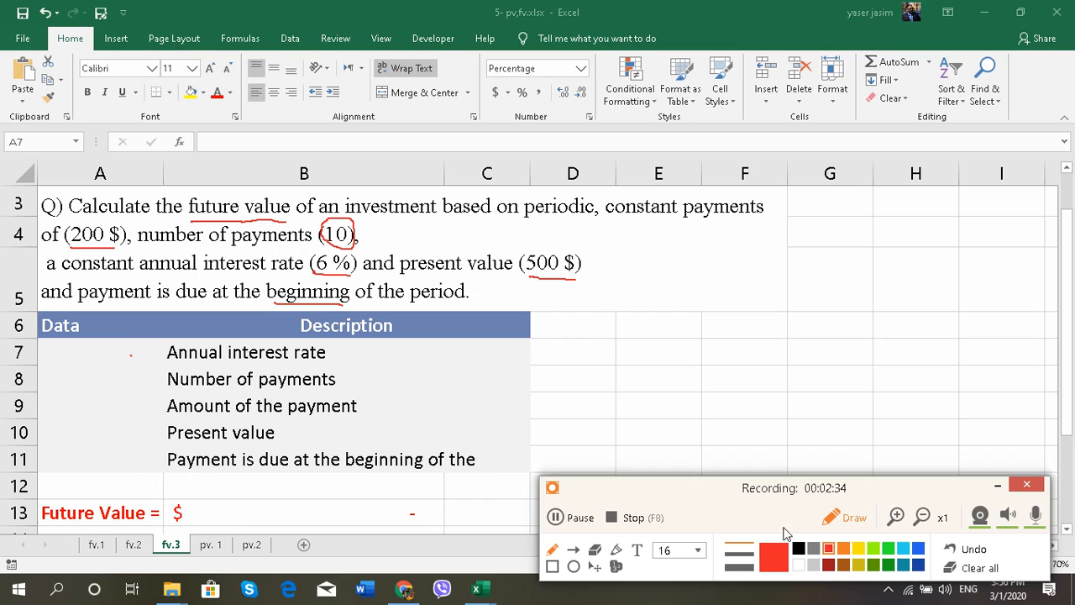
{"action": "left_click", "coordinate": [848, 518]}
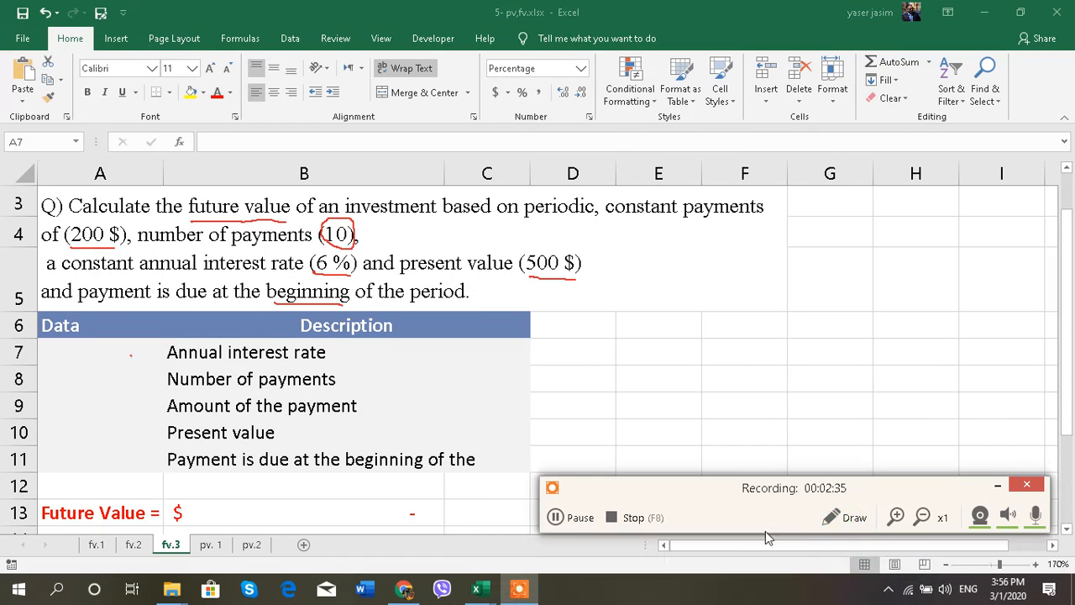
Step: Enter 6%, 10, -200, -500 and 1 into cells A7 through A11
{"action": "left_click", "coordinate": [116, 359]}
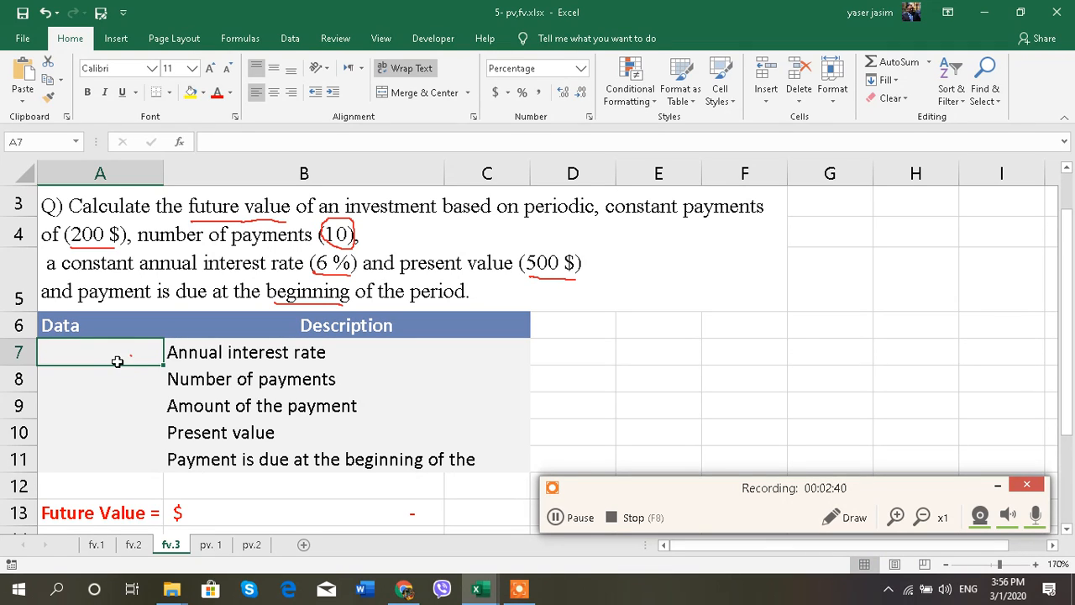
{"action": "type", "text": "6%"}
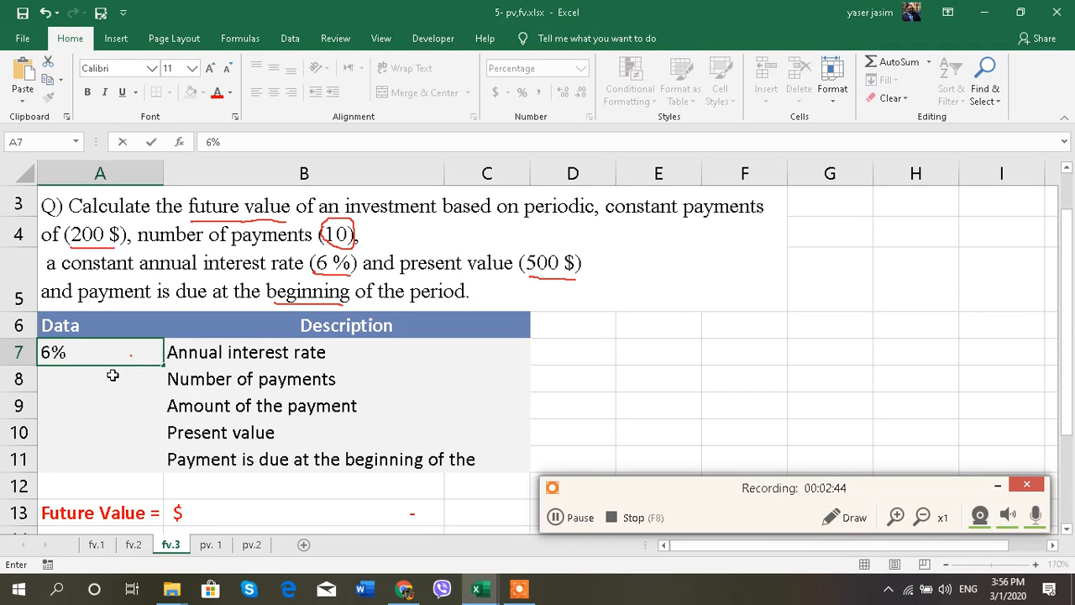
{"action": "left_click", "coordinate": [114, 377]}
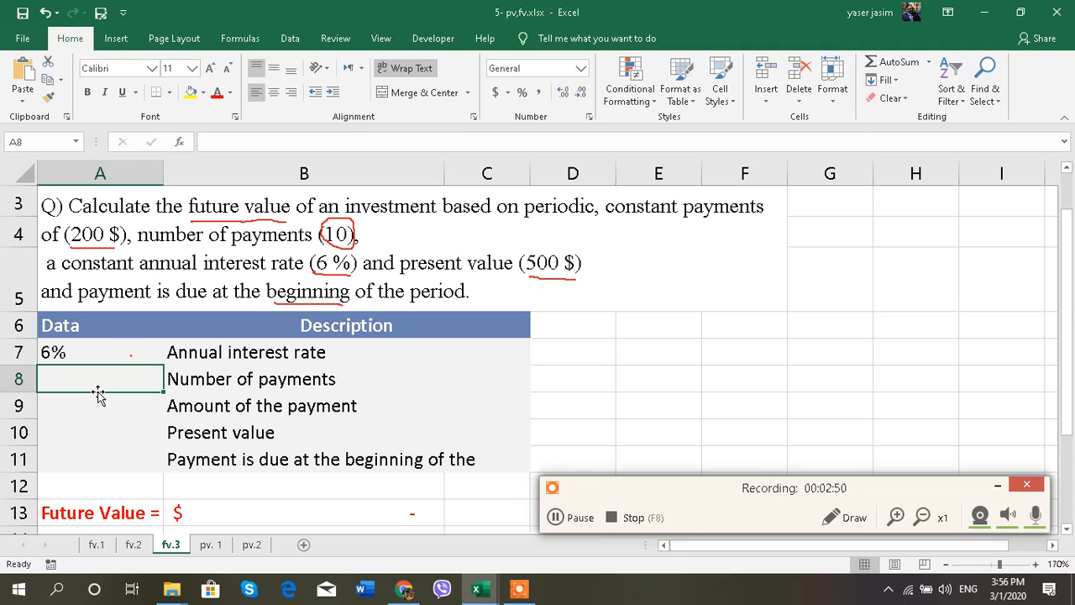
{"action": "type", "text": "10"}
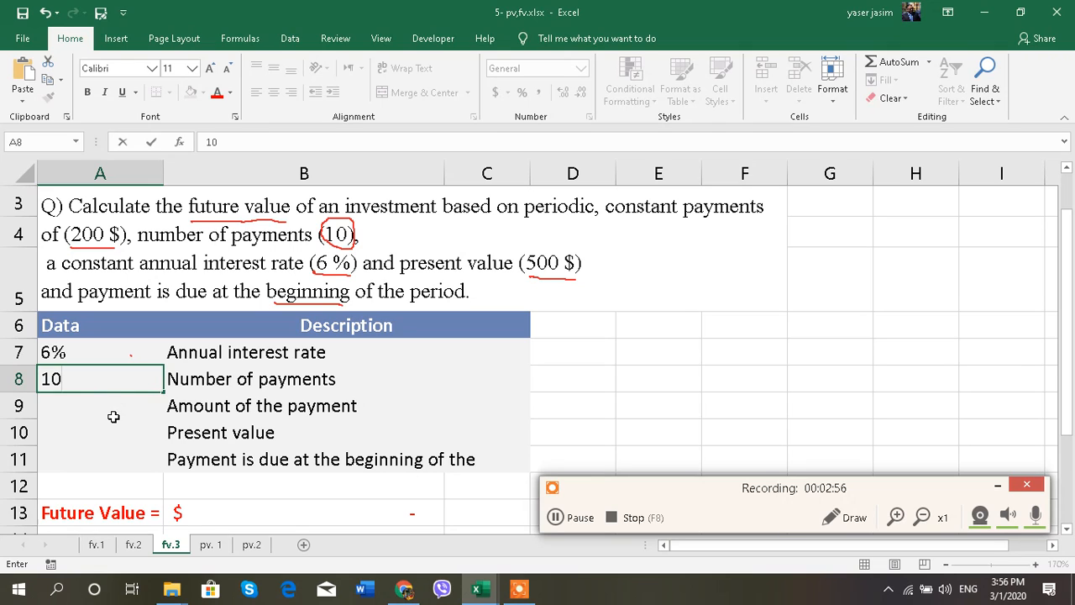
{"action": "left_click", "coordinate": [106, 408]}
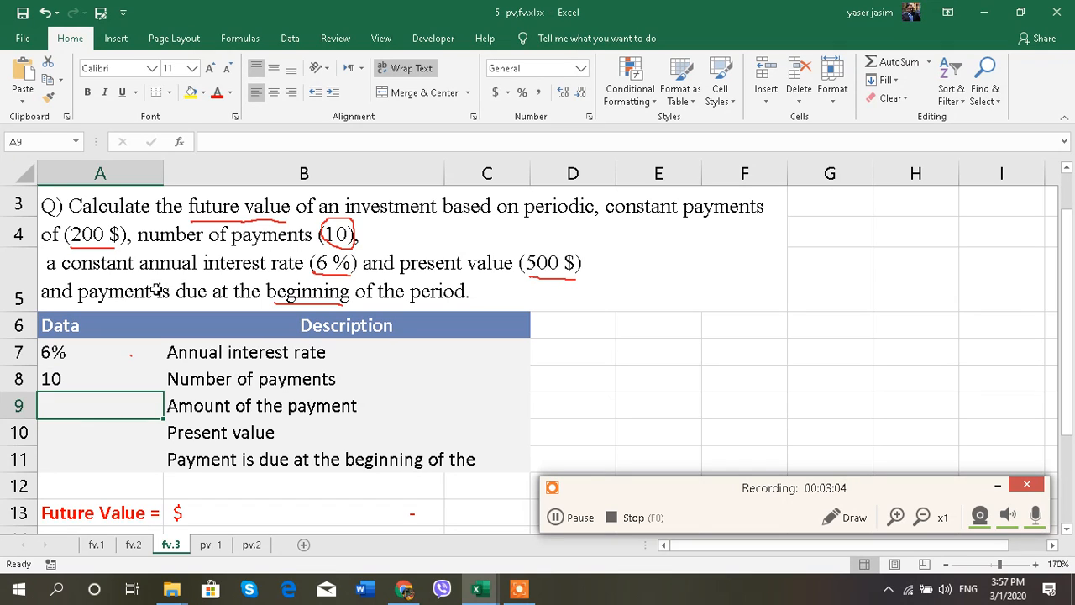
{"action": "type", "text": "-200"}
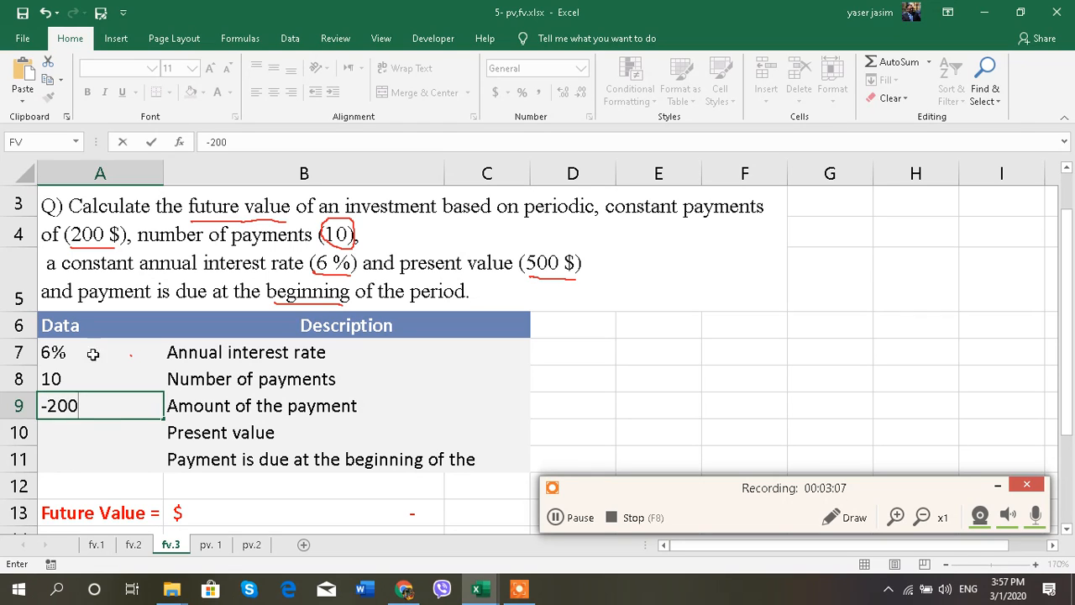
{"action": "left_click", "coordinate": [118, 425]}
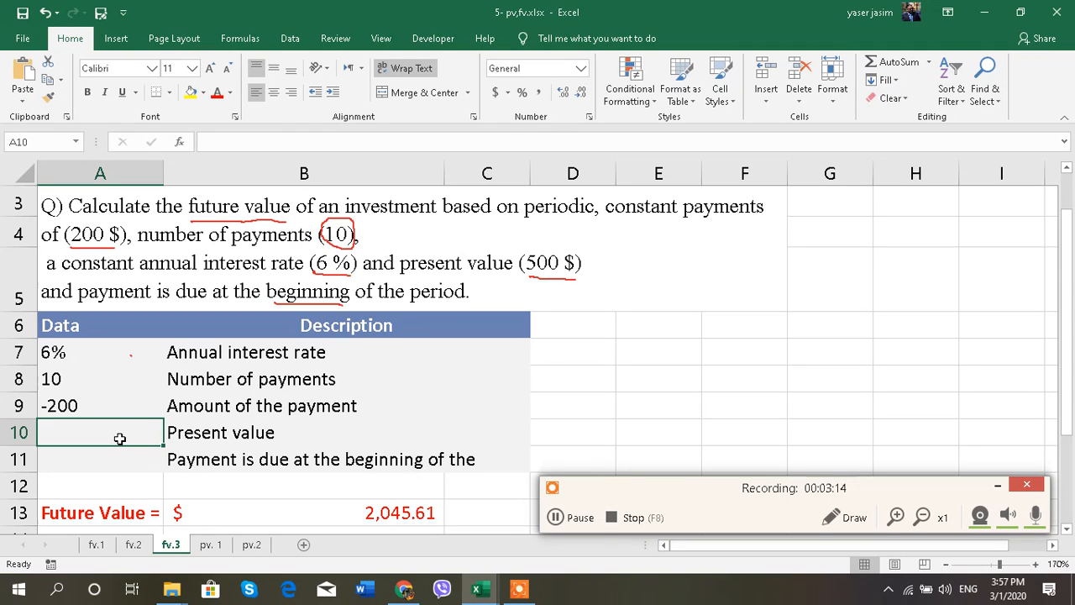
{"action": "type", "text": "*"}
{"action": "type", "text": "-"}
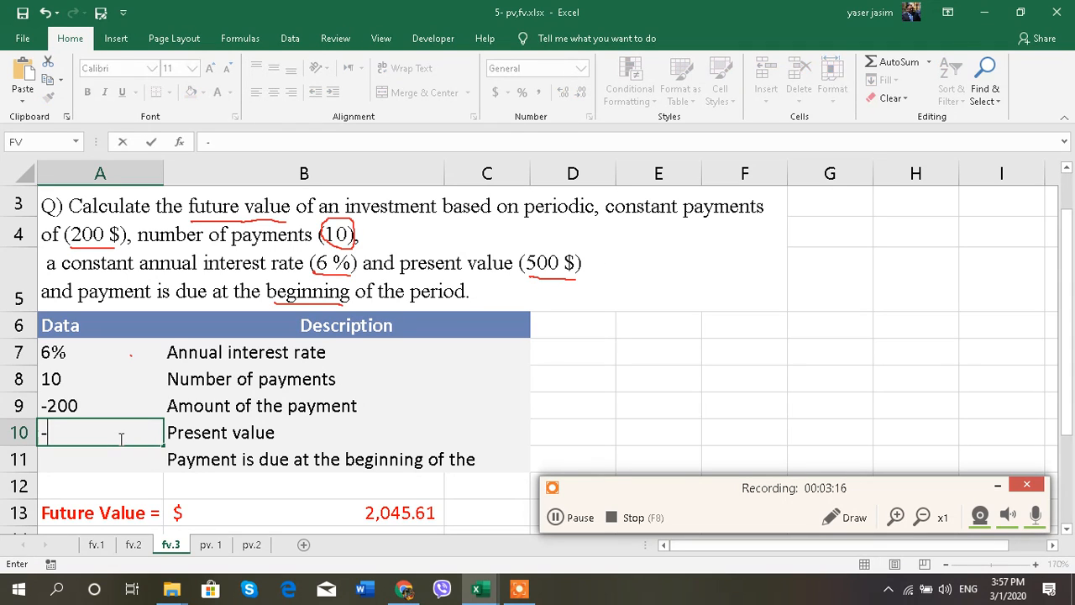
{"action": "type", "text": "500"}
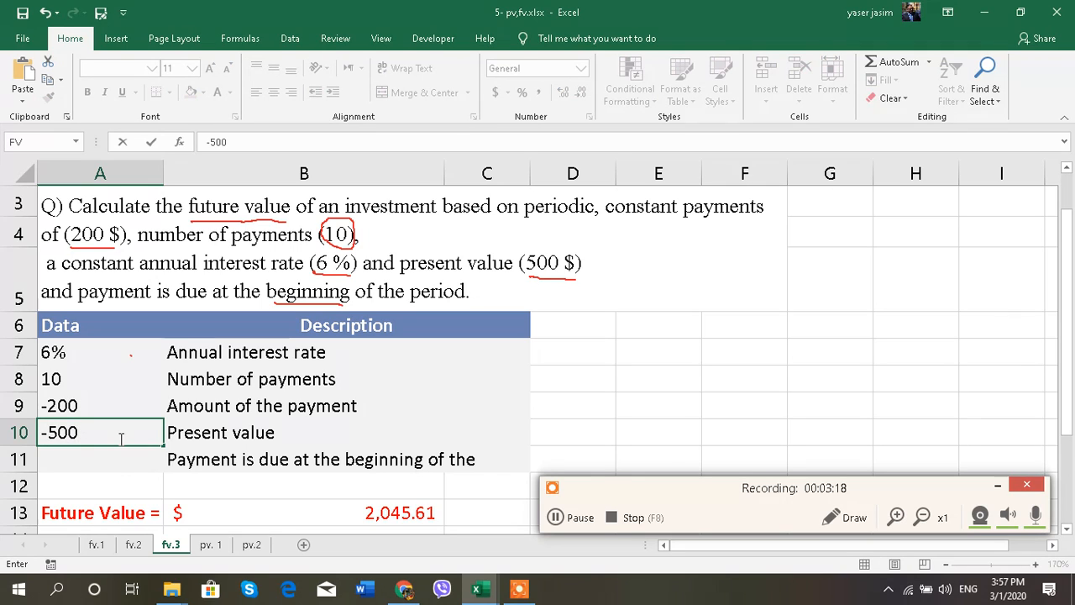
{"action": "key", "text": "Return"}
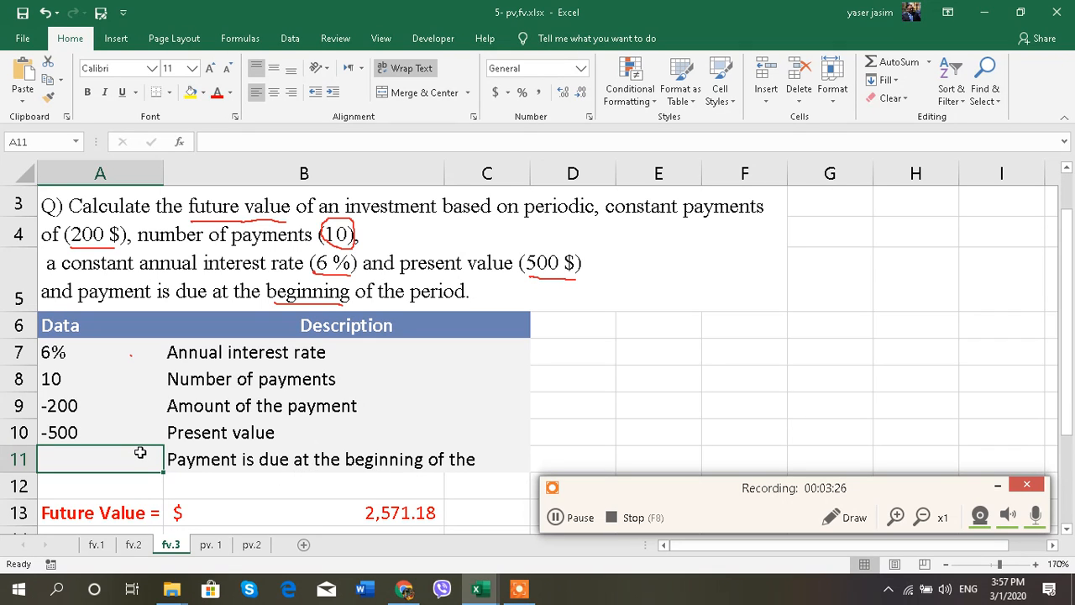
{"action": "type", "text": "1"}
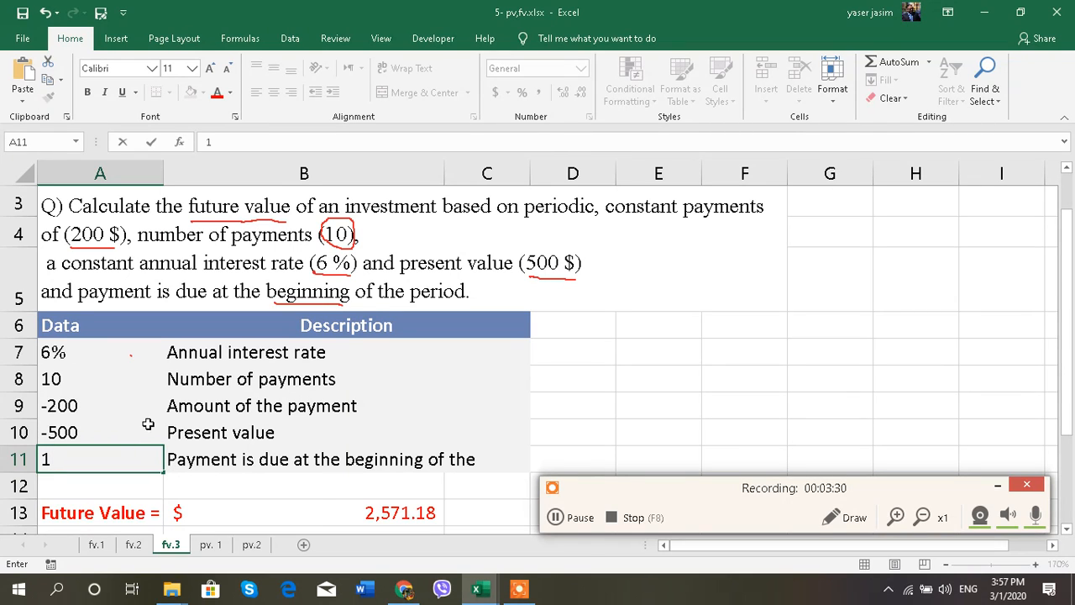
{"action": "left_click", "coordinate": [74, 408]}
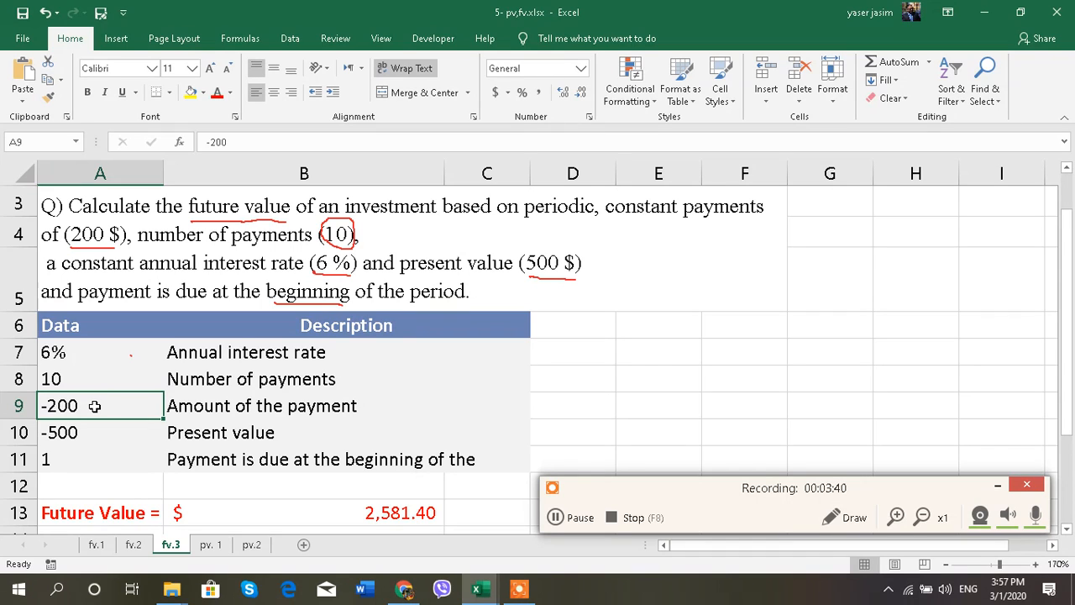
Step: Format A9:A10 as US dollar accounting with no decimals, showing $ (200) and $ (500)
{"action": "left_click_drag", "start_coordinate": [94, 406], "coordinate": [93, 430]}
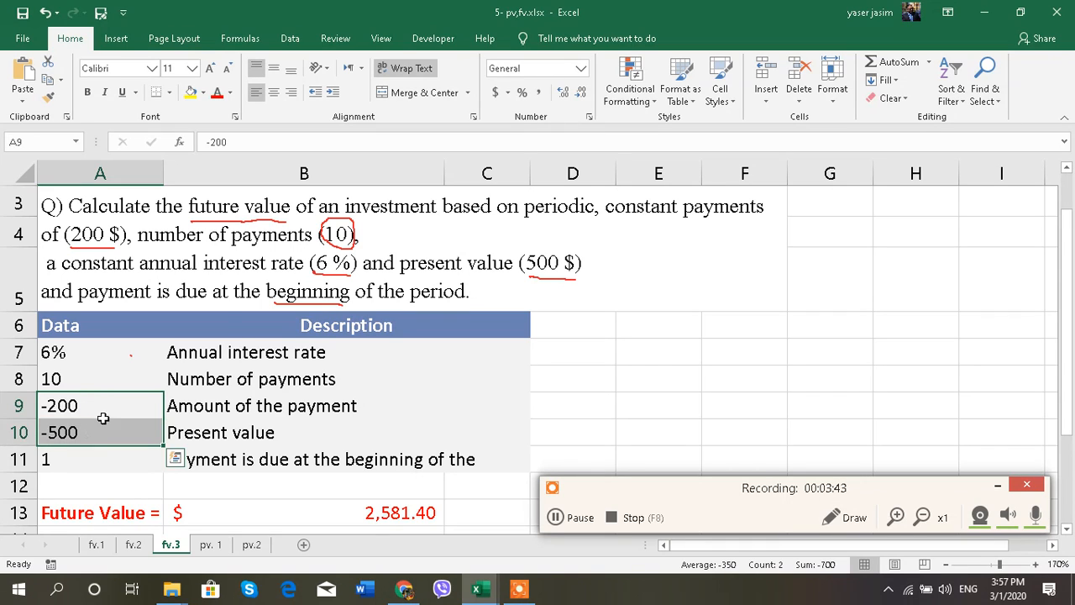
{"action": "left_click", "coordinate": [508, 93]}
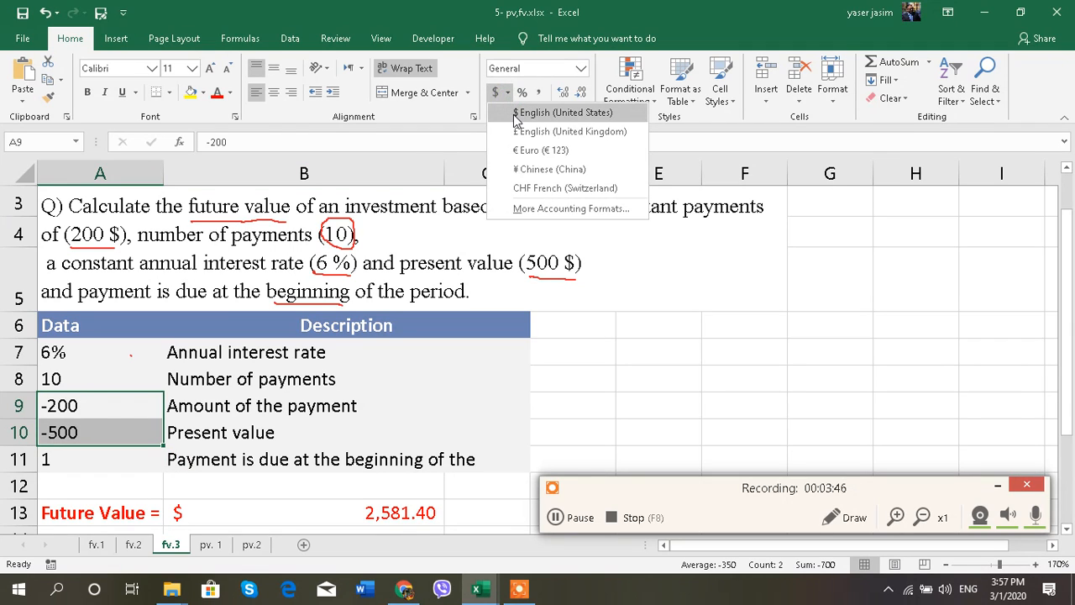
{"action": "left_click", "coordinate": [516, 115]}
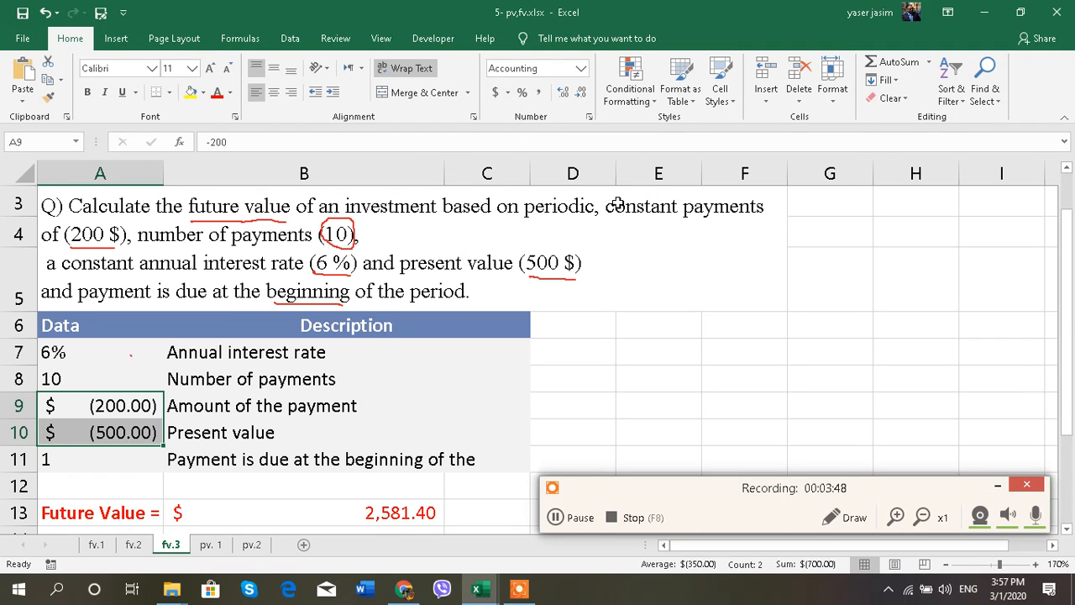
{"action": "left_click", "coordinate": [582, 92]}
{"action": "left_click", "coordinate": [581, 93]}
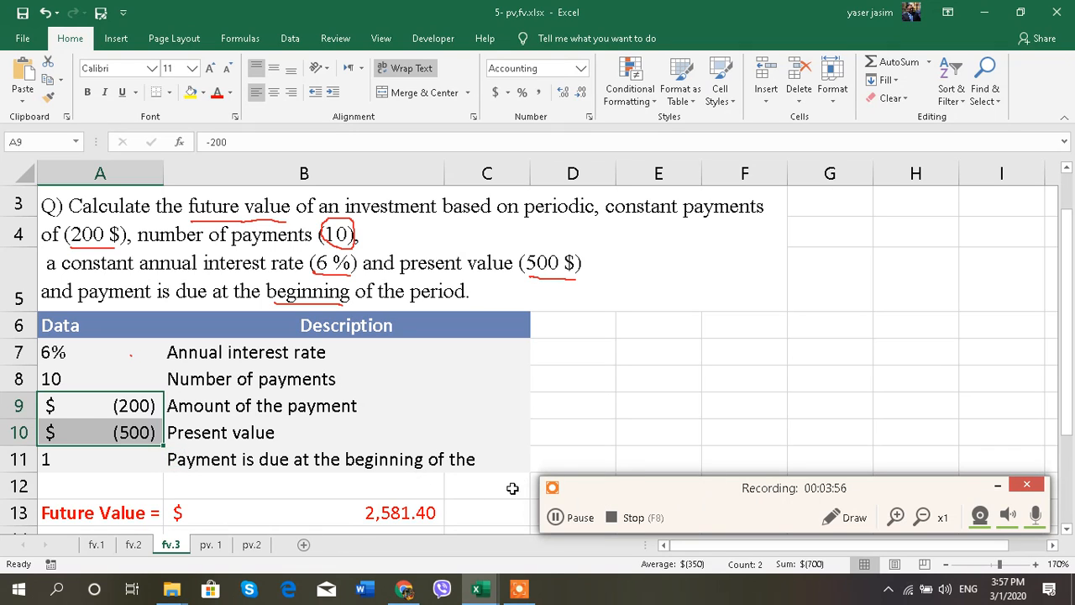
{"action": "left_click", "coordinate": [472, 512]}
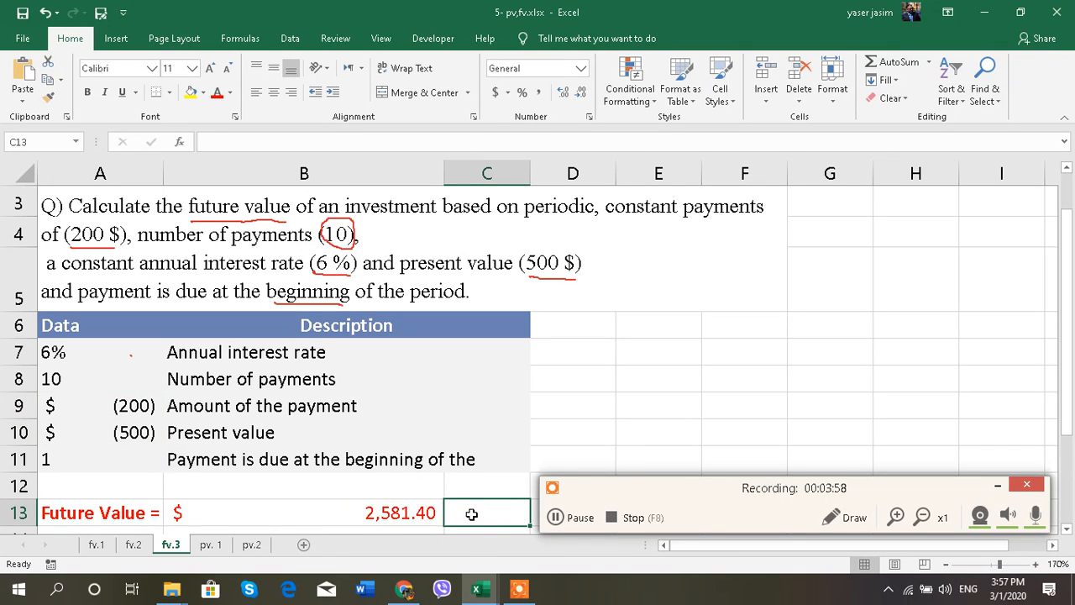
Step: Start an FV formula in C13 using A7/12 as the monthly rate
{"action": "type", "text": "="}
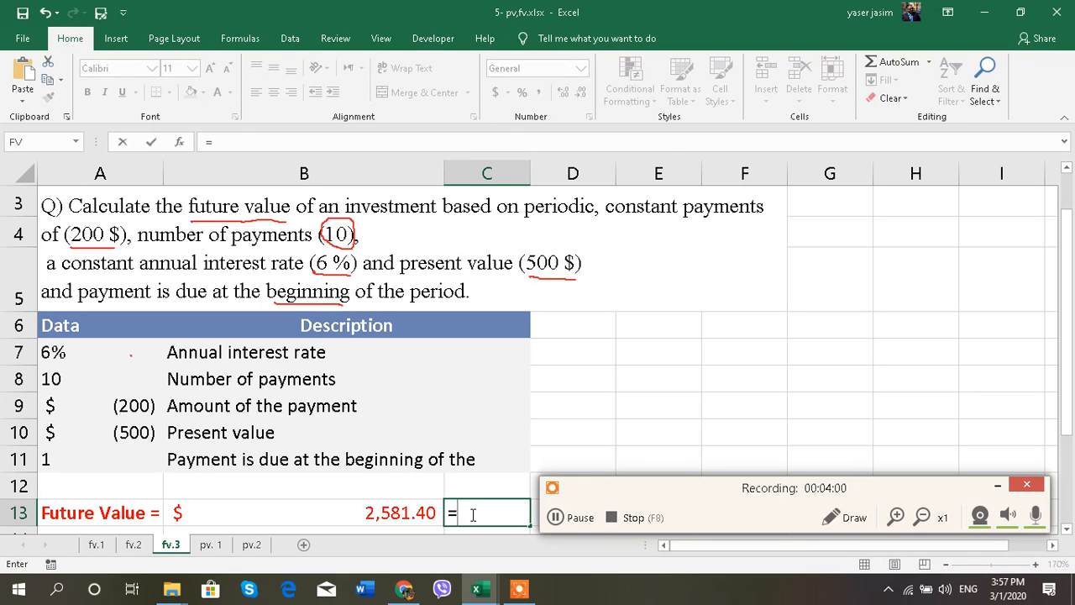
{"action": "type", "text": "fv"}
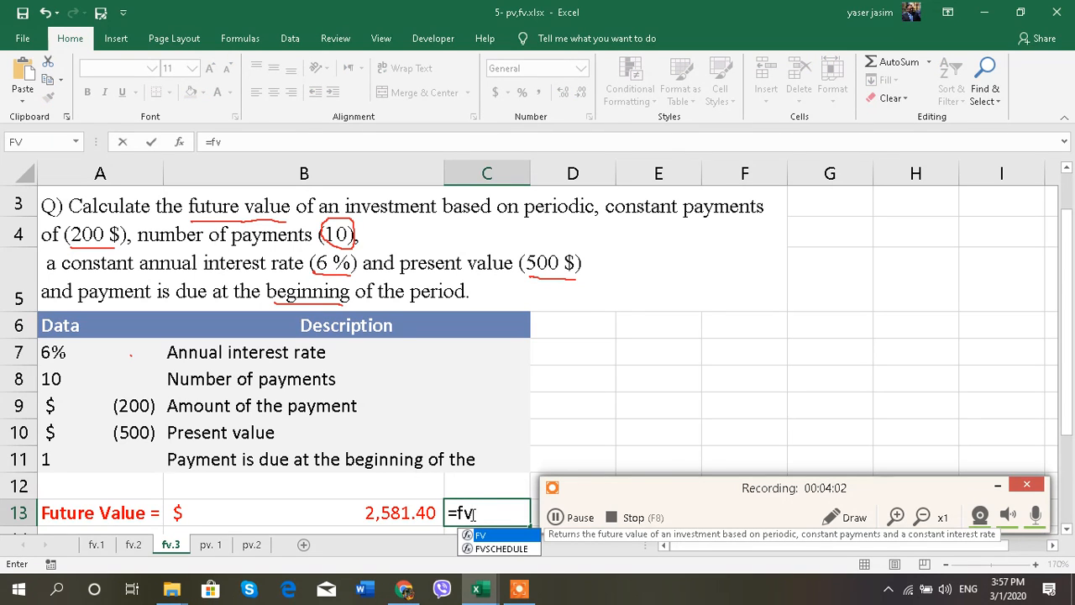
{"action": "double_click", "coordinate": [489, 535]}
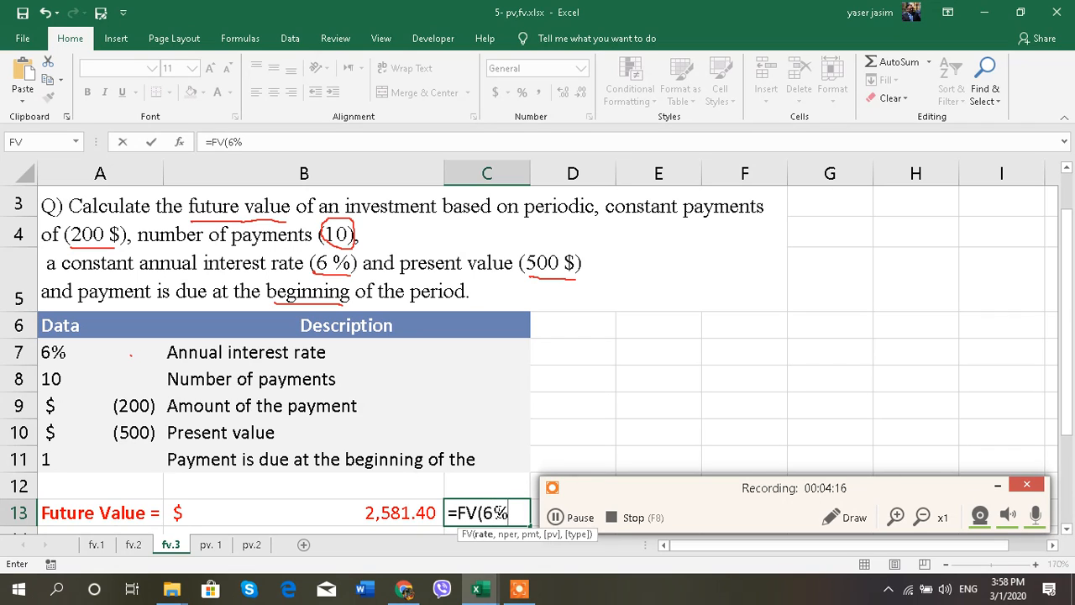
{"action": "key", "text": "BackSpace"}
{"action": "key", "text": "BackSpace"}
{"action": "left_click", "coordinate": [90, 351]}
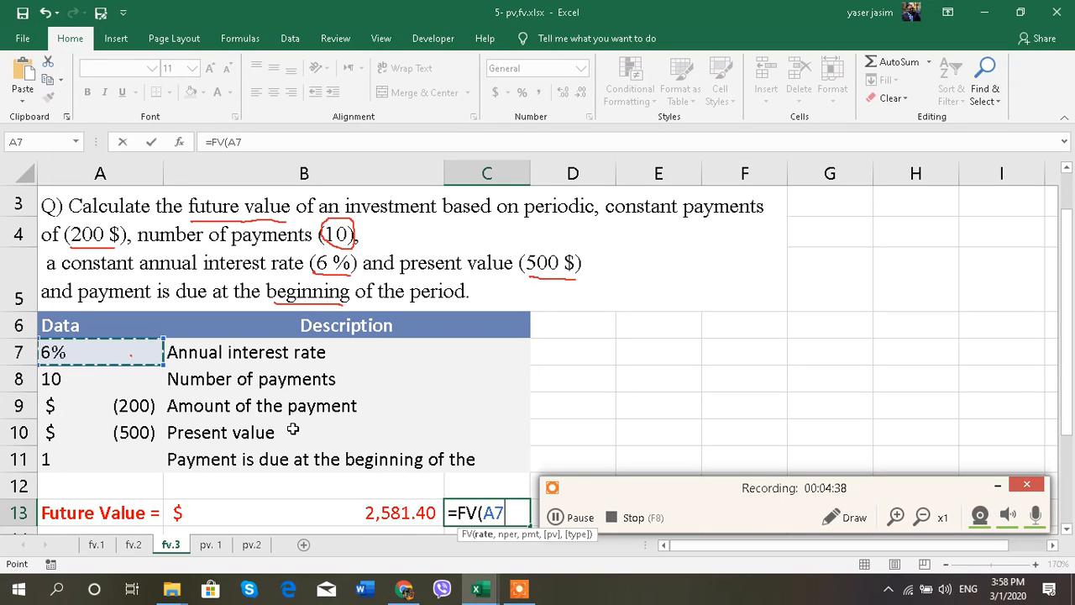
{"action": "type", "text": "/"}
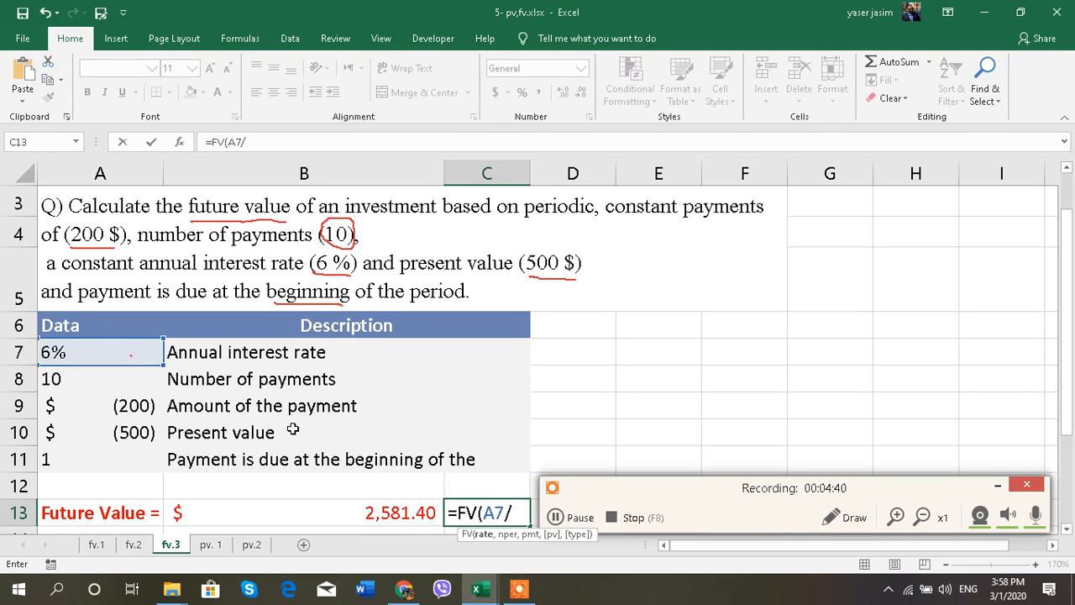
{"action": "type", "text": "12,"}
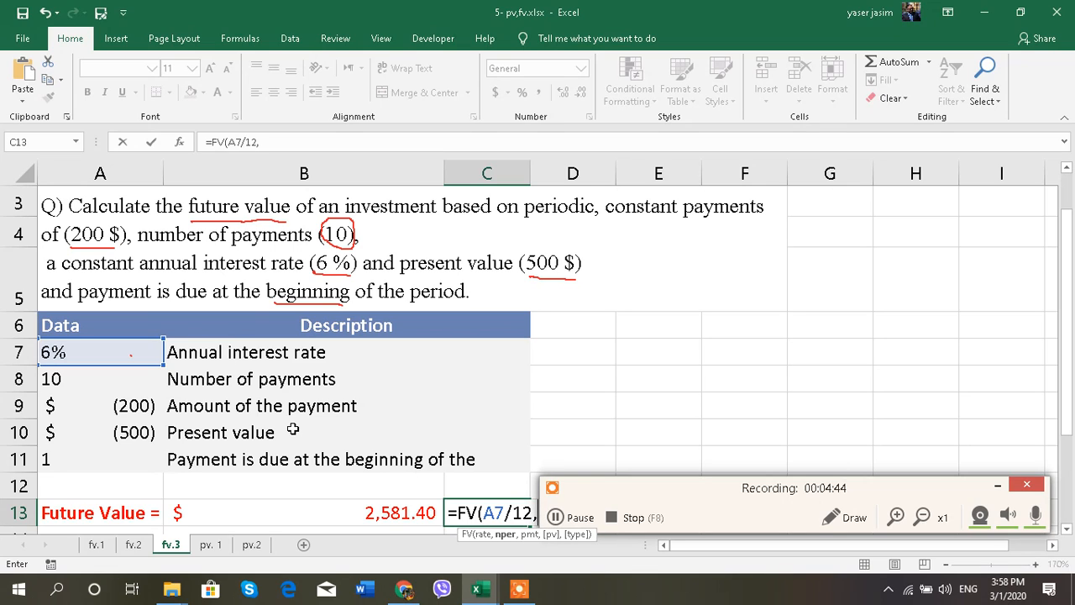
Step: Add A8, A9, A10 and A11 as the remaining FV arguments, giving $2,581.40
{"action": "left_click", "coordinate": [134, 378]}
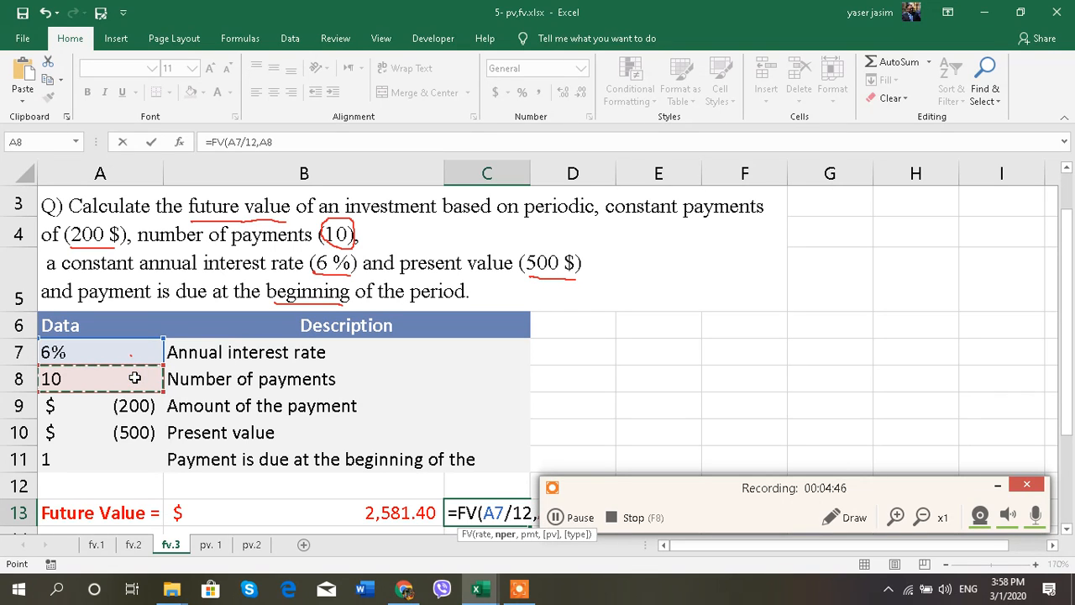
{"action": "type", "text": ","}
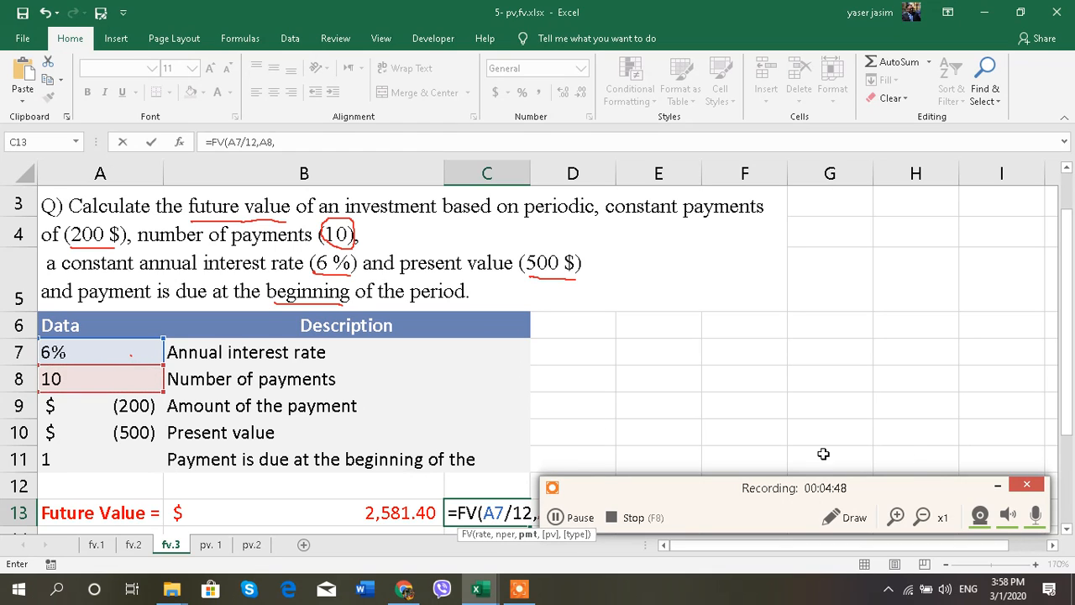
{"action": "left_click", "coordinate": [996, 486]}
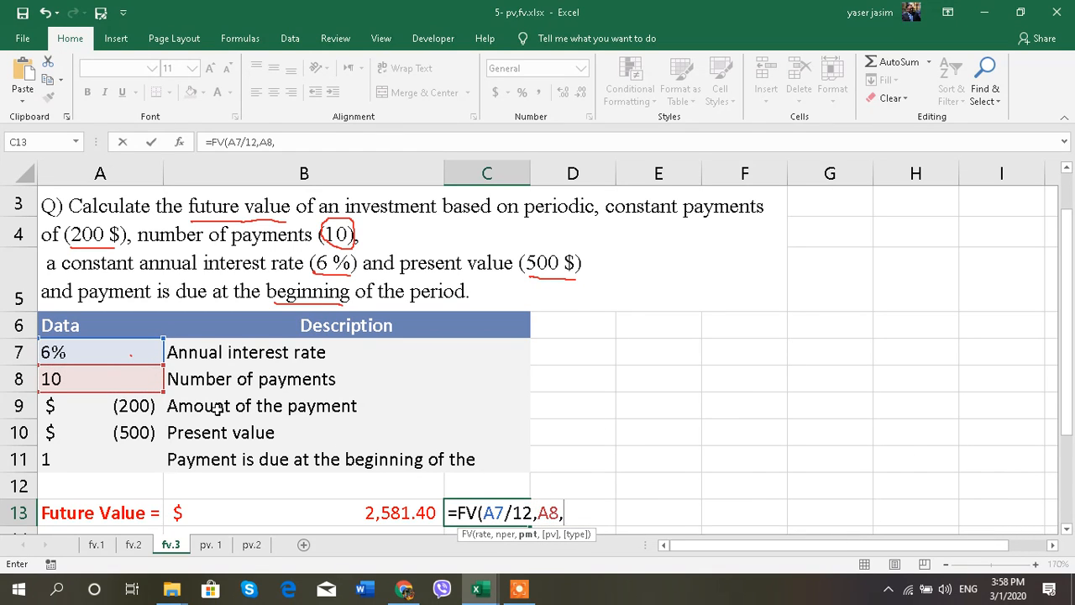
{"action": "left_click", "coordinate": [77, 406]}
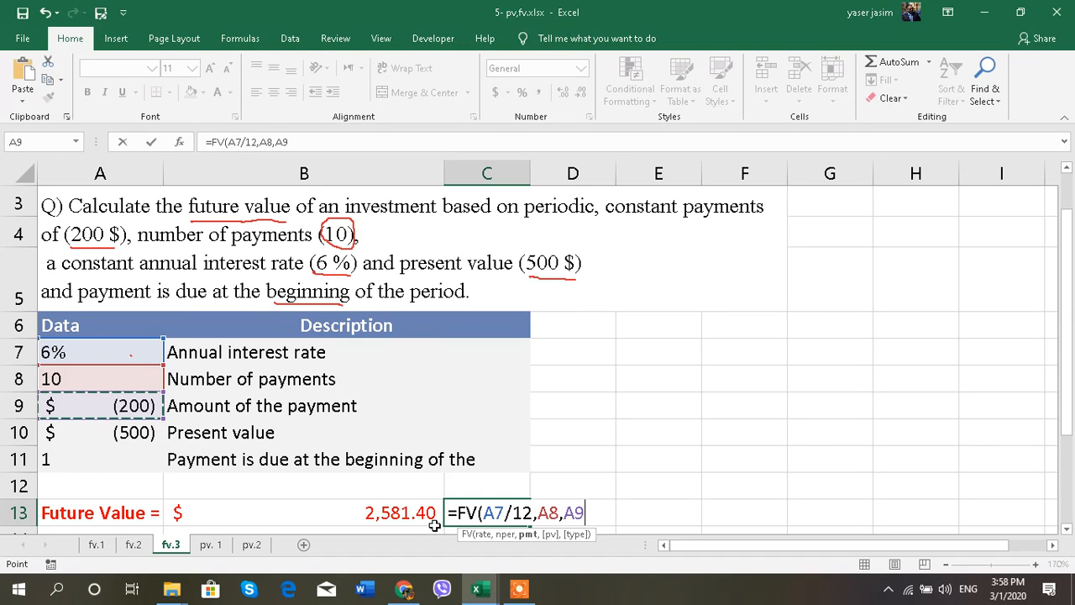
{"action": "type", "text": ","}
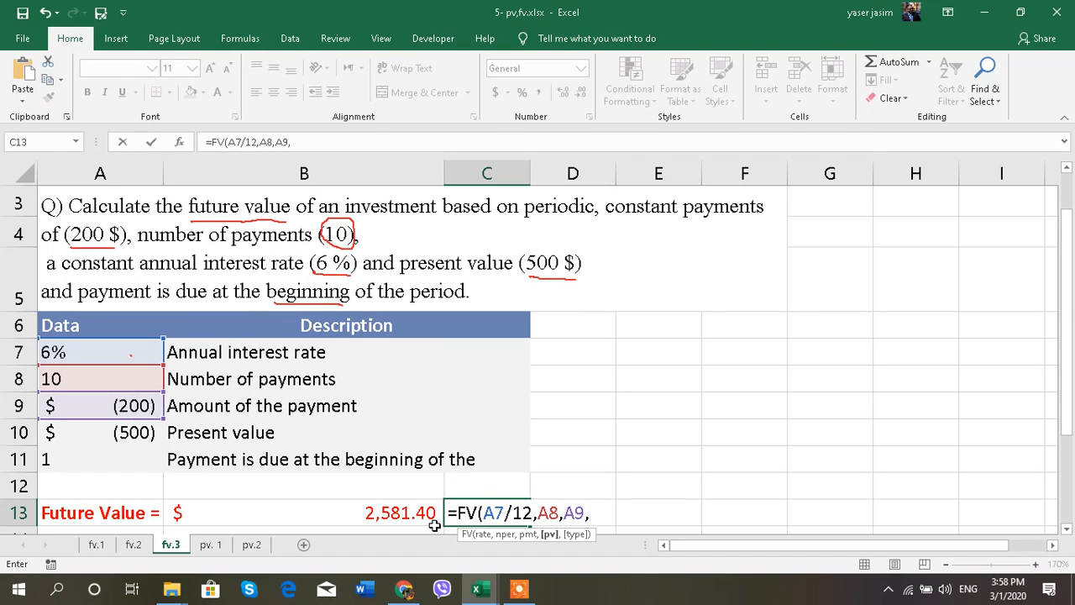
{"action": "left_click", "coordinate": [132, 434]}
{"action": "type", "text": ","}
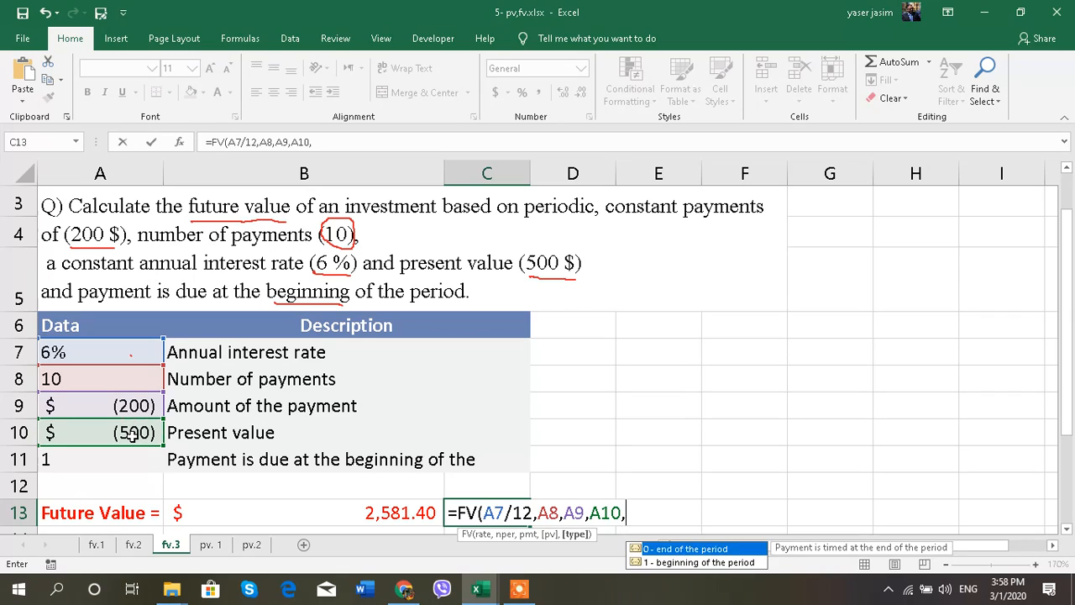
{"action": "left_click", "coordinate": [68, 457]}
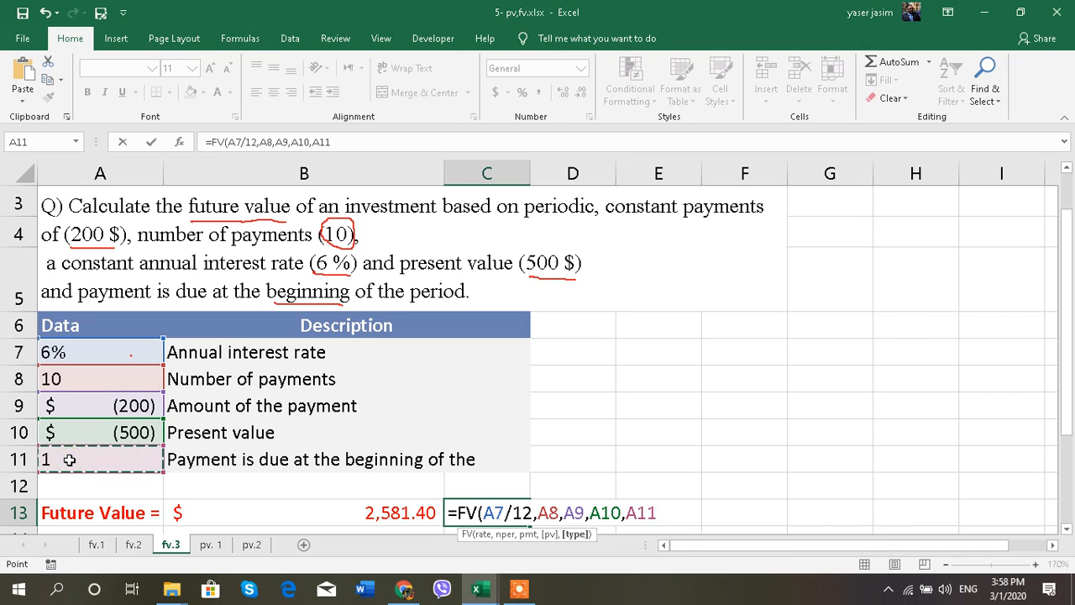
{"action": "type", "text": ")"}
{"action": "key", "text": "Return"}
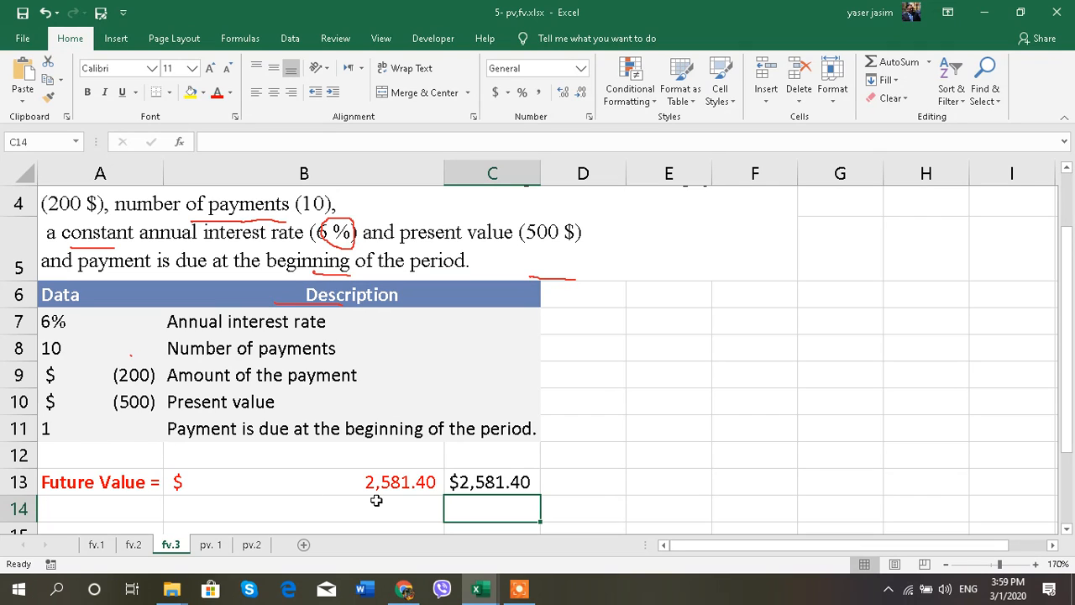
Step: Remove both decimals from C13 so it shows $2,581
{"action": "left_click", "coordinate": [502, 485]}
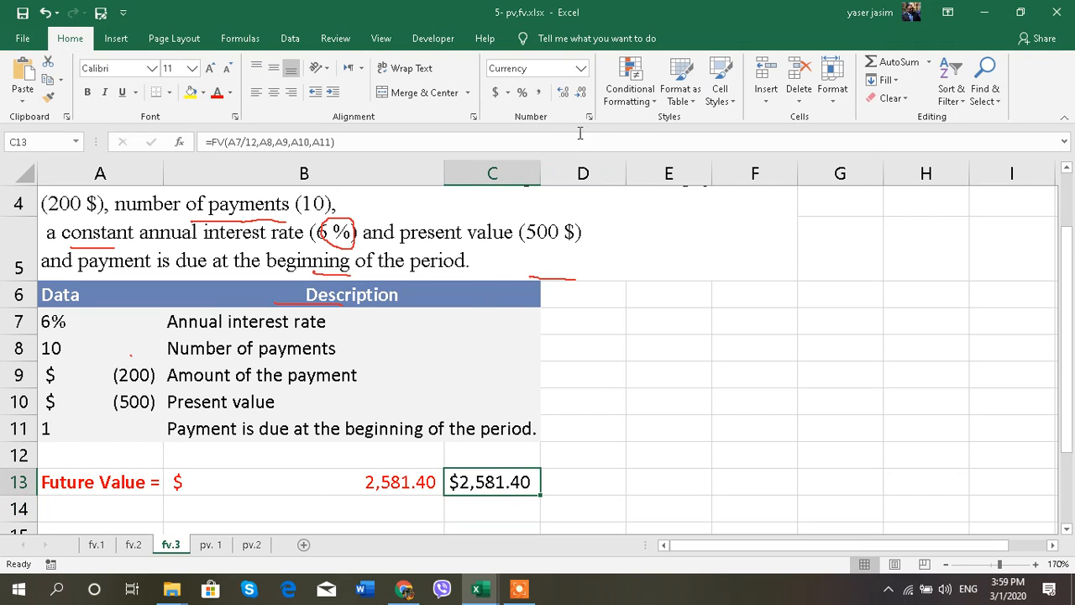
{"action": "left_click", "coordinate": [581, 93]}
{"action": "left_click", "coordinate": [581, 93]}
{"action": "left_click", "coordinate": [595, 484]}
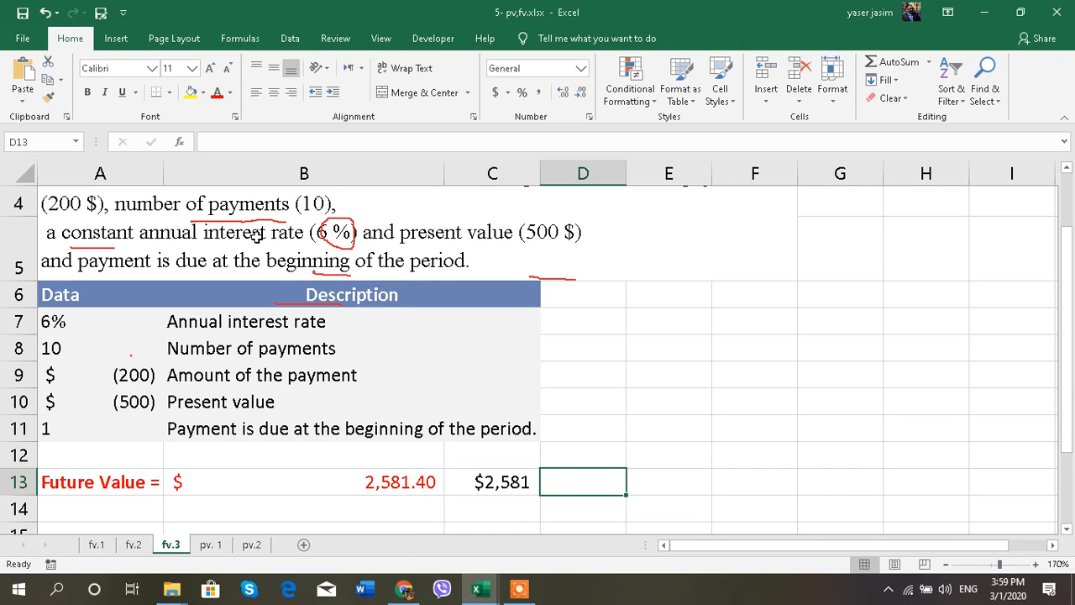
{"action": "left_click", "coordinate": [1066, 167]}
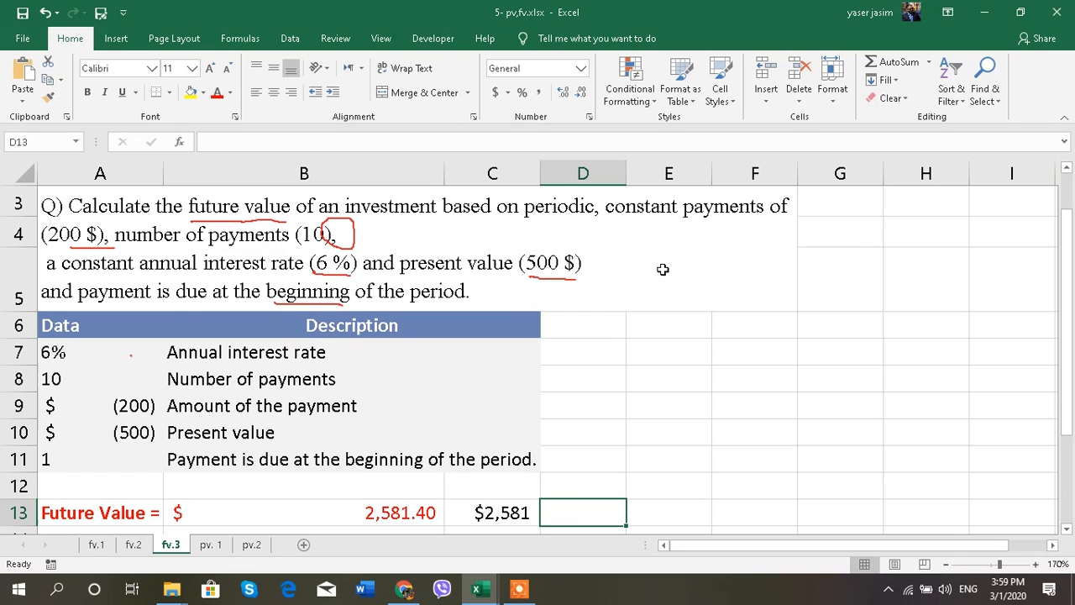